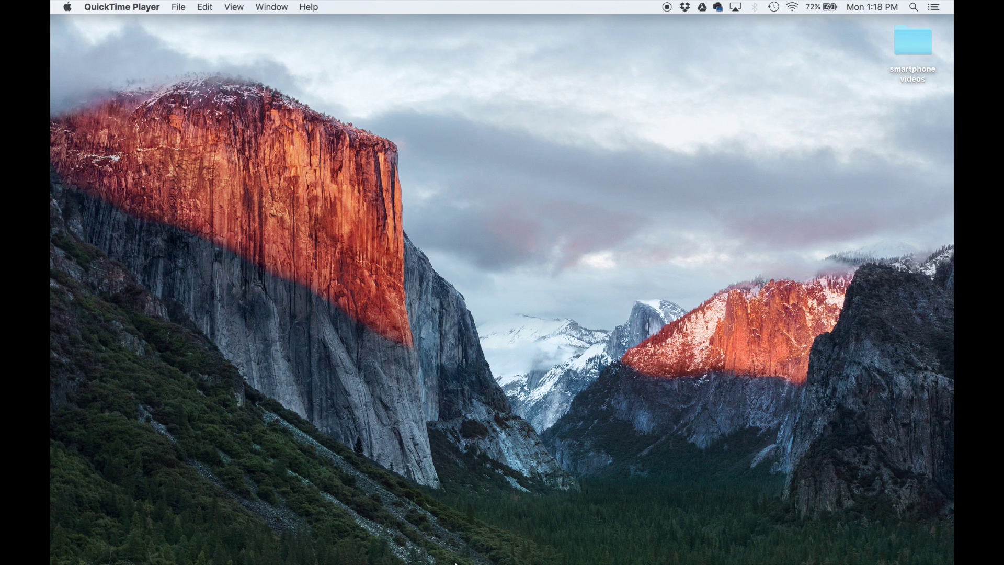
Select the 6.2 GB Install OS X El Capitan app in the Applications folder
click(89, 552)
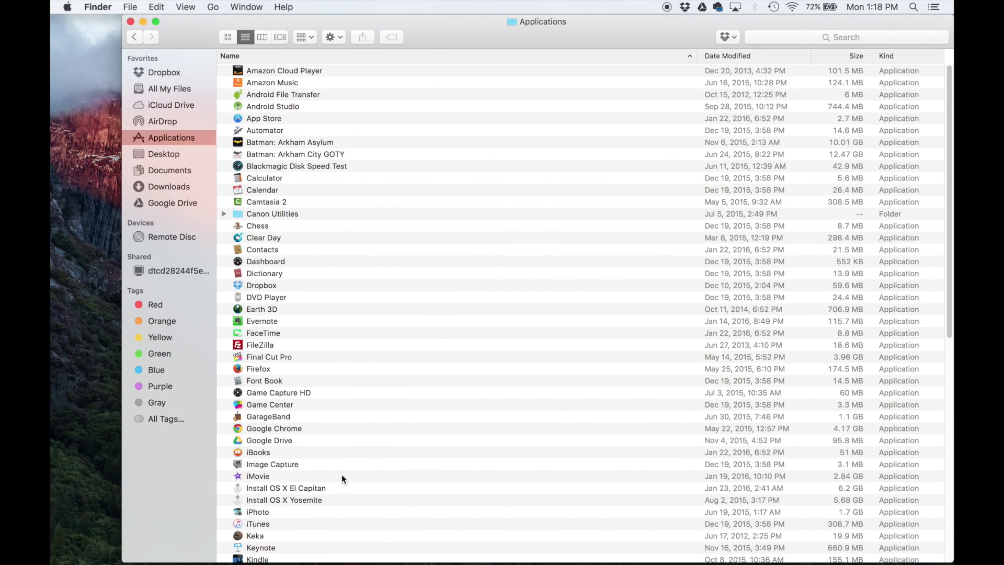
click(318, 489)
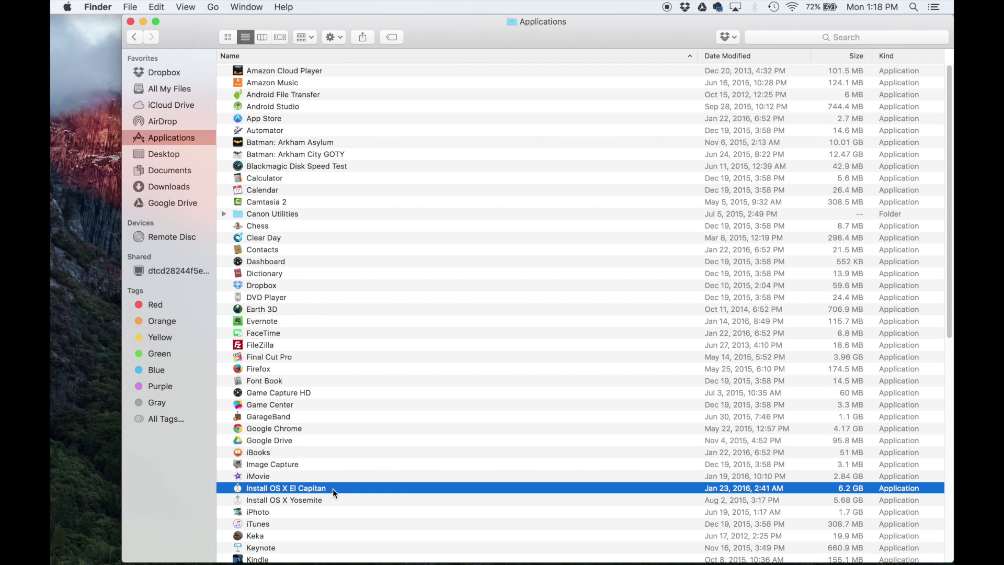
mouse_move(668, 554)
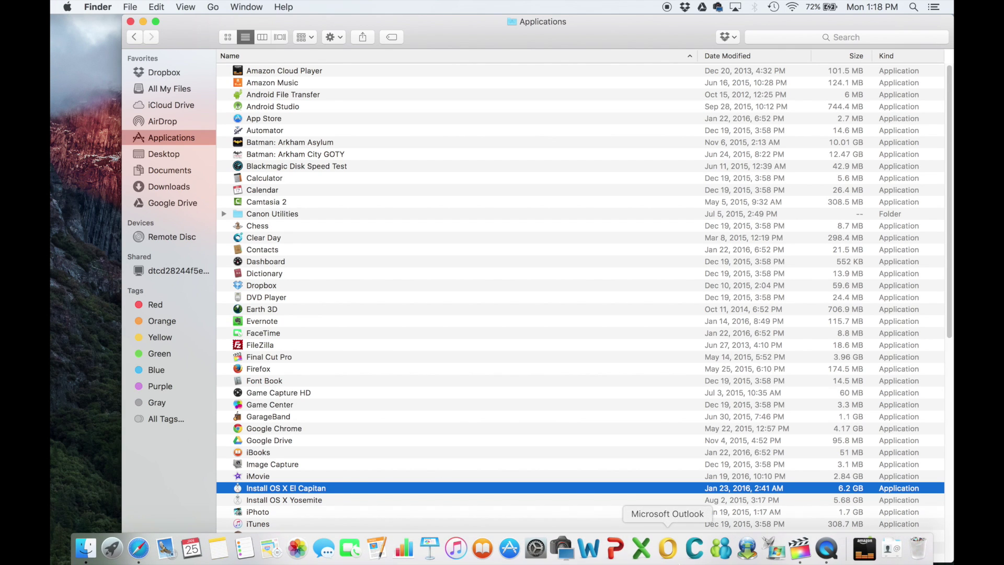
click(510, 547)
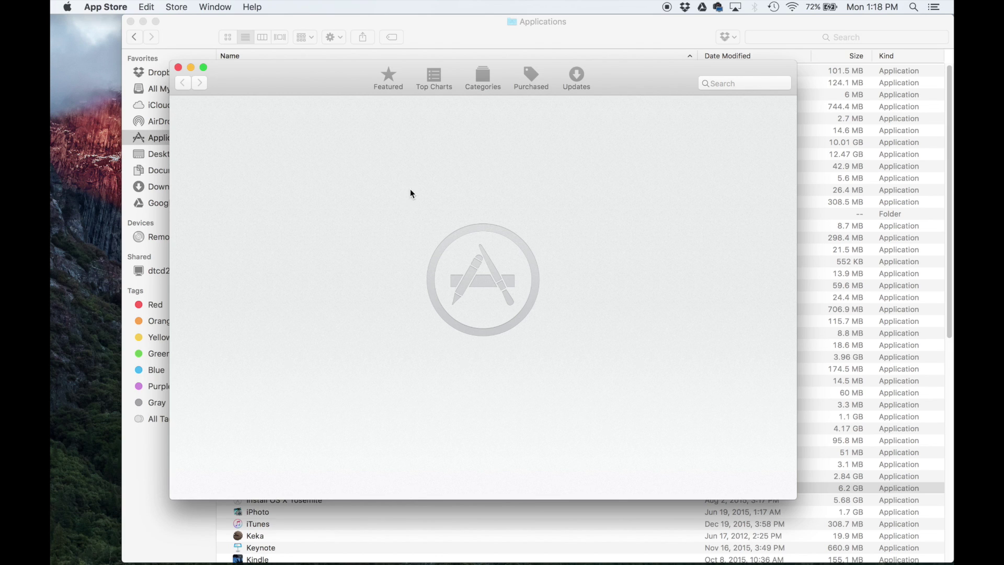
click(532, 79)
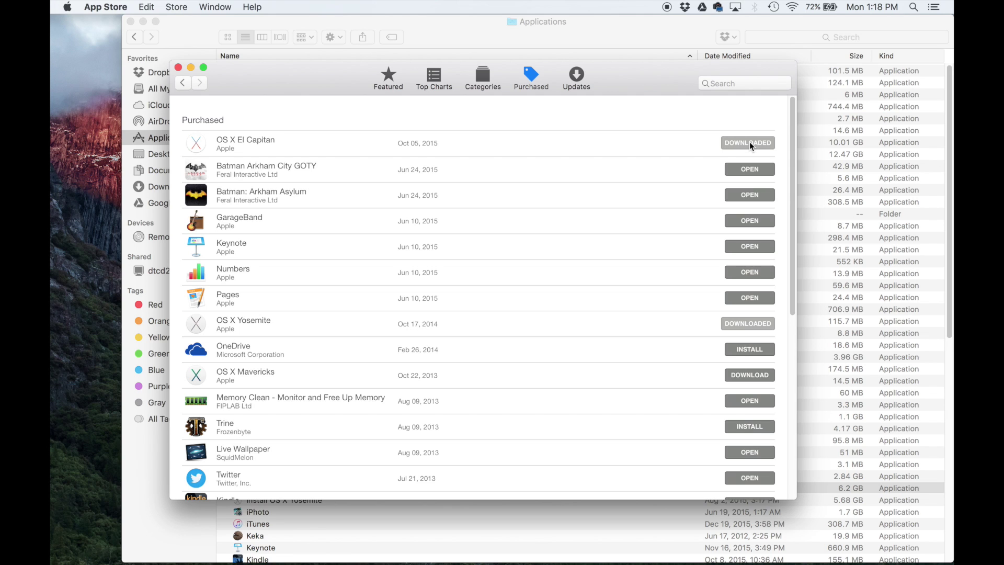
Close the App Store, keep the El Capitan app name unchanged, and minimize Finder
click(192, 67)
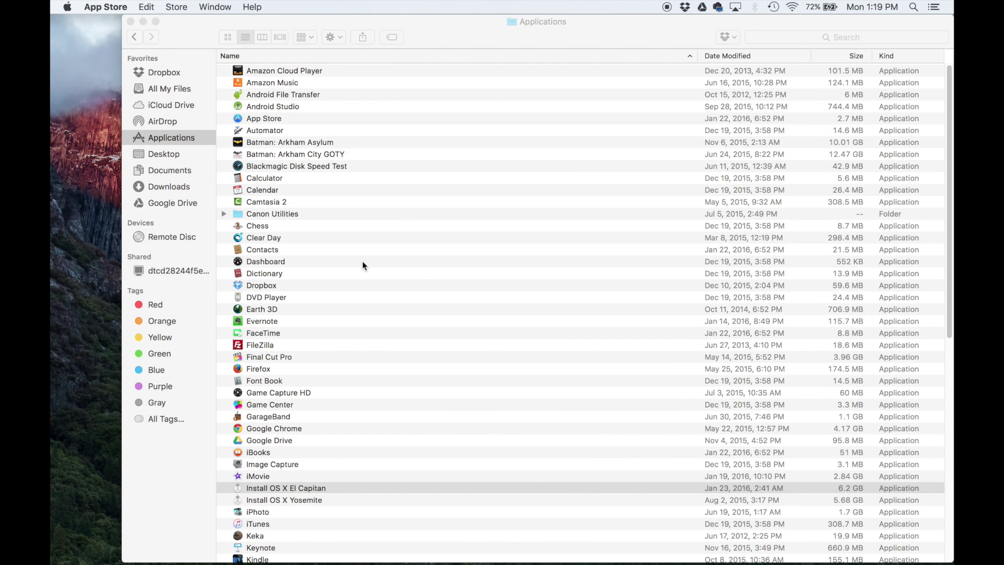
click(314, 488)
click(313, 488)
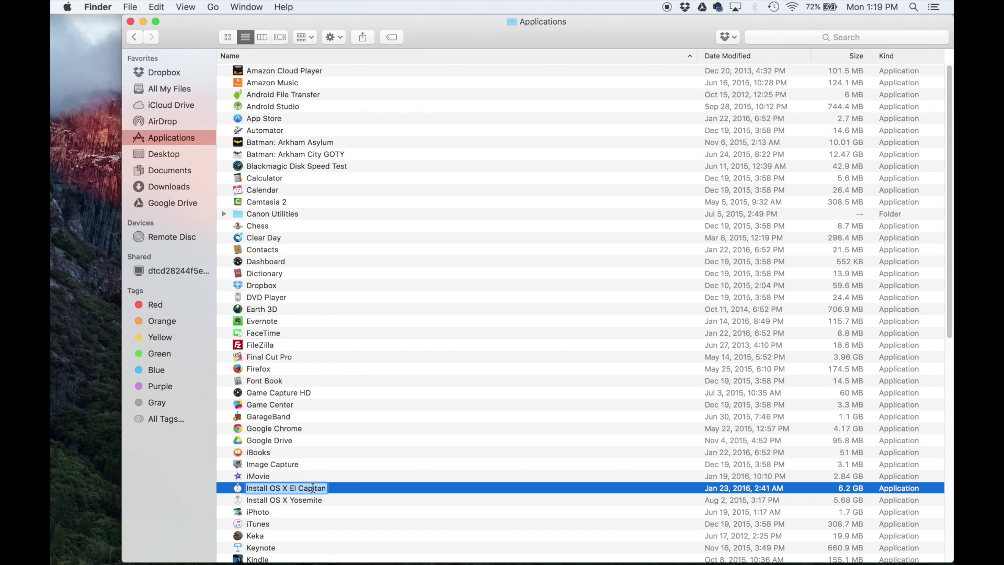
click(350, 488)
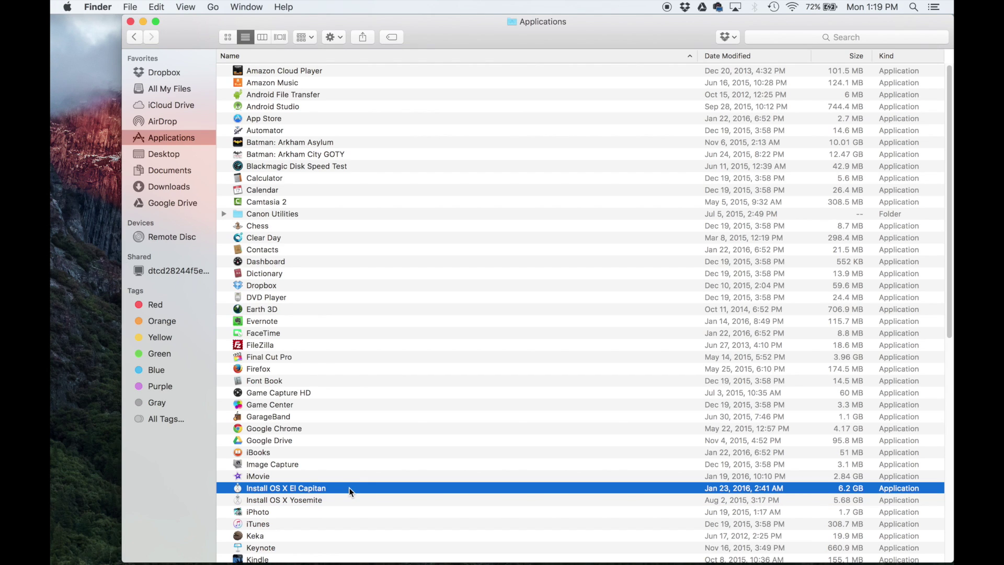
click(145, 23)
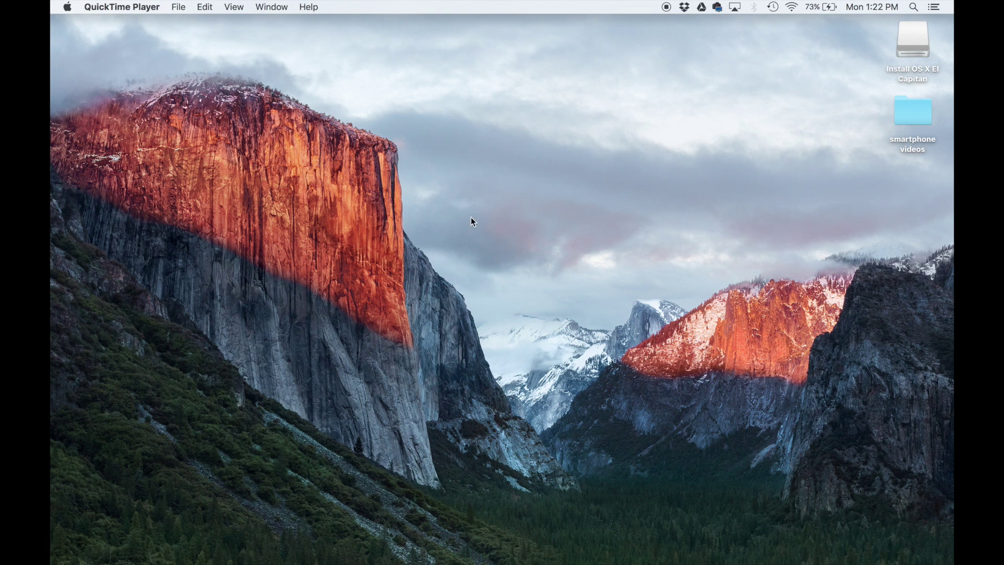
Launch Disk Utility from the Applications > Utilities folder
click(819, 548)
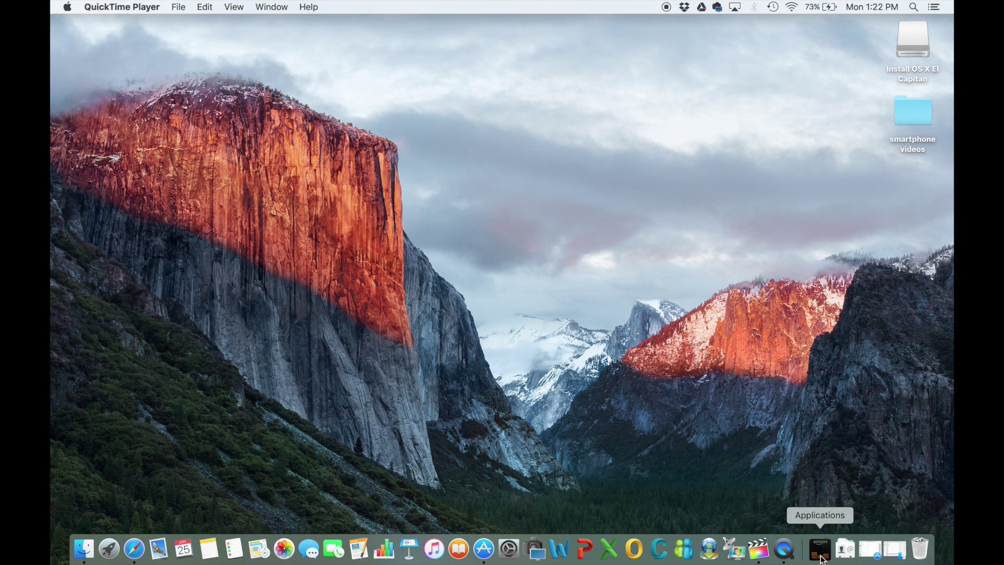
scroll(722, 448, down, 4)
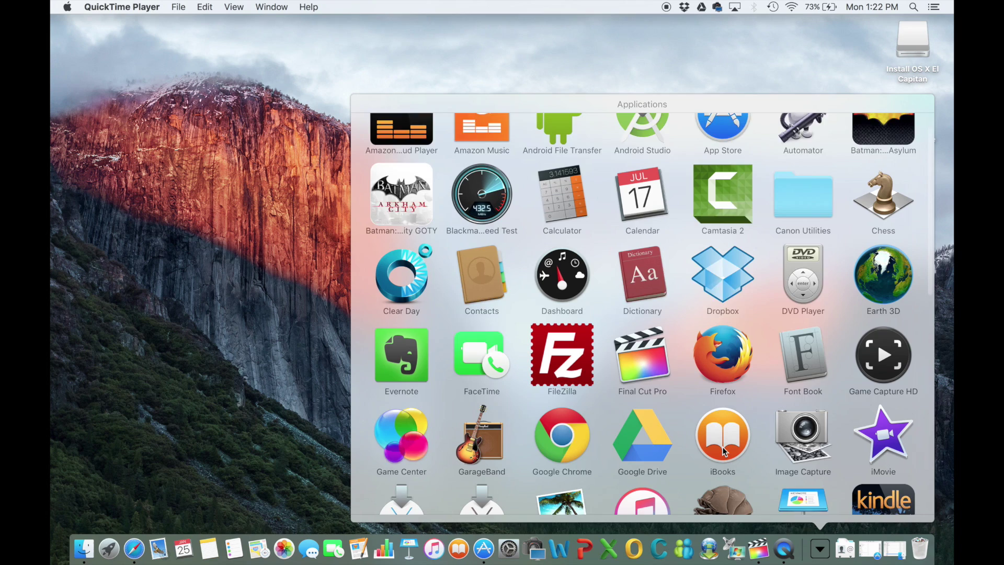
scroll(723, 447, down, 15)
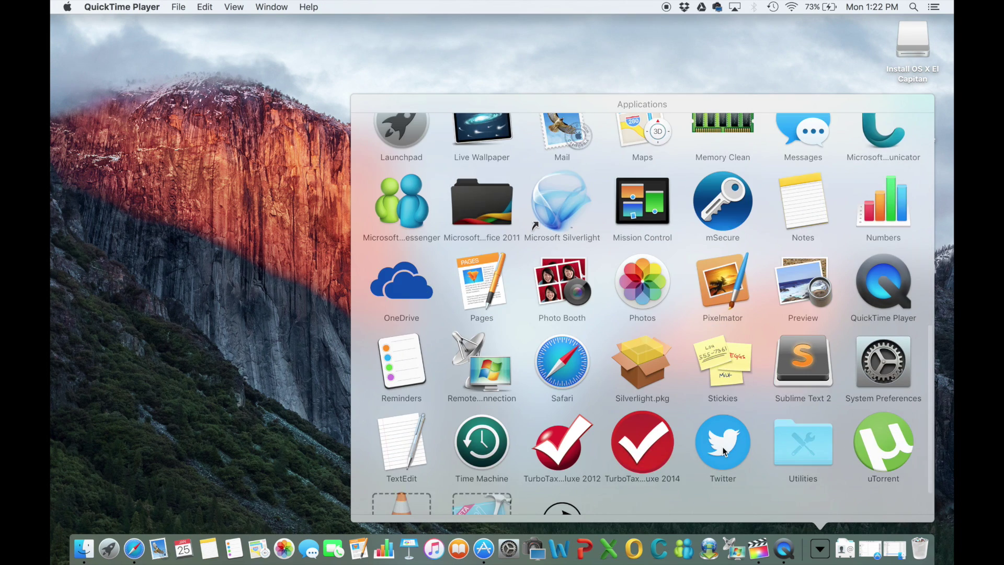
click(797, 394)
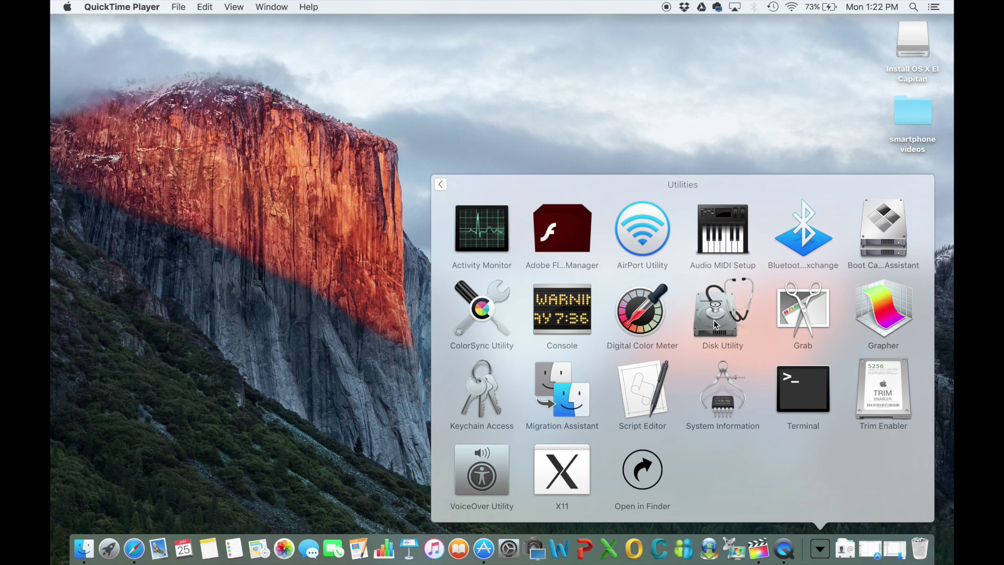
click(715, 324)
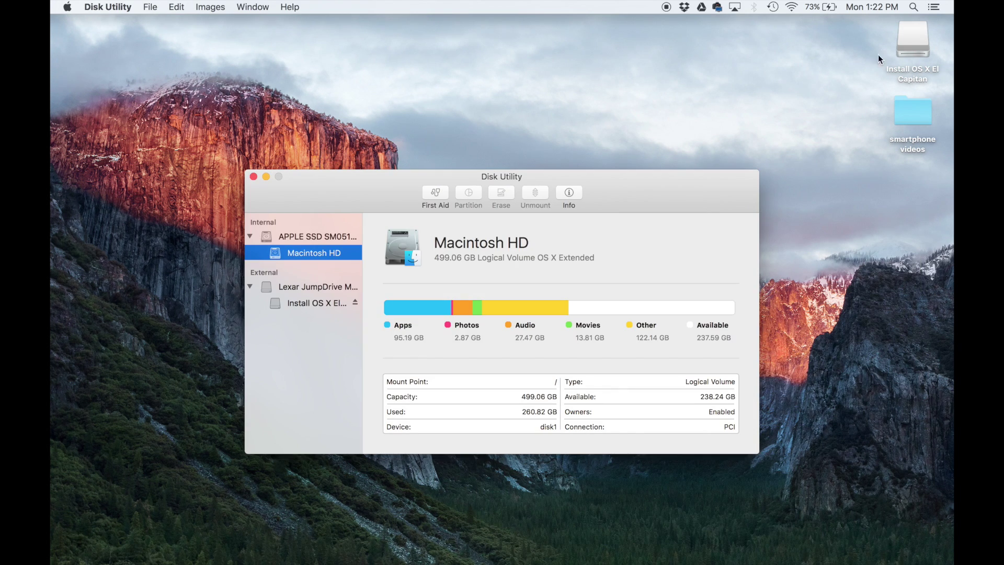
Show the details of the 16.02 GB Lexar JumpDrive Media disk, keeping its original name
click(913, 8)
text(qui)
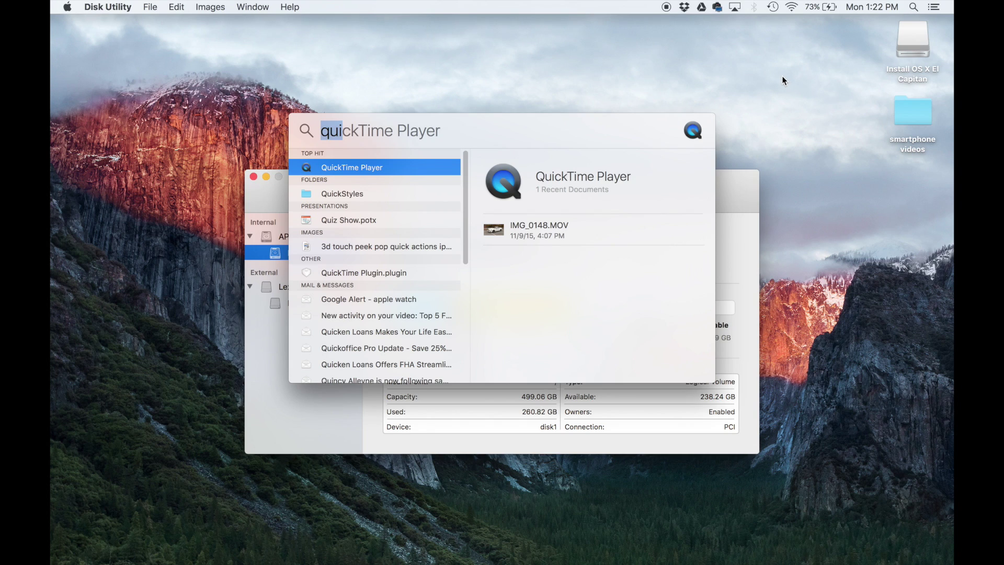
click(733, 187)
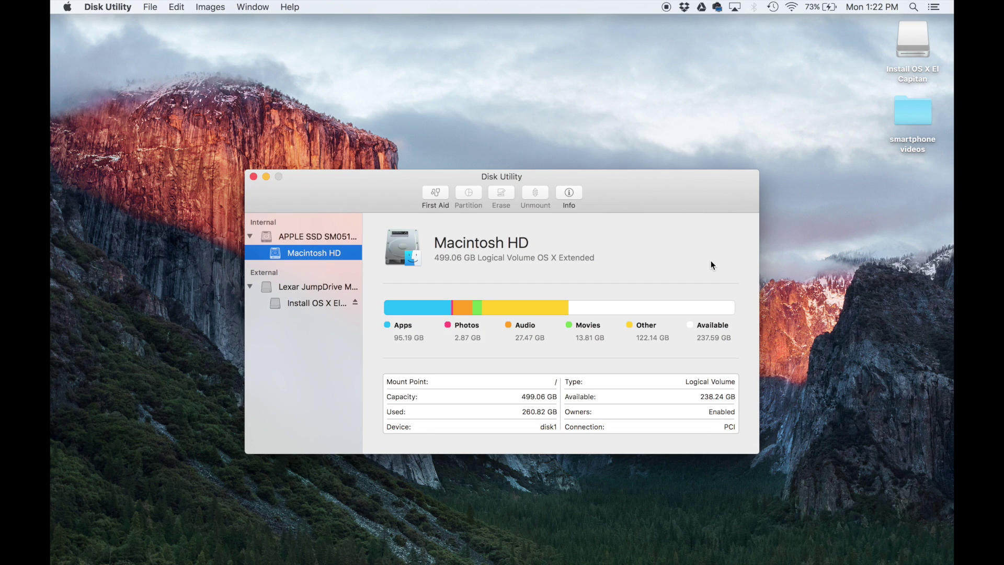
click(323, 290)
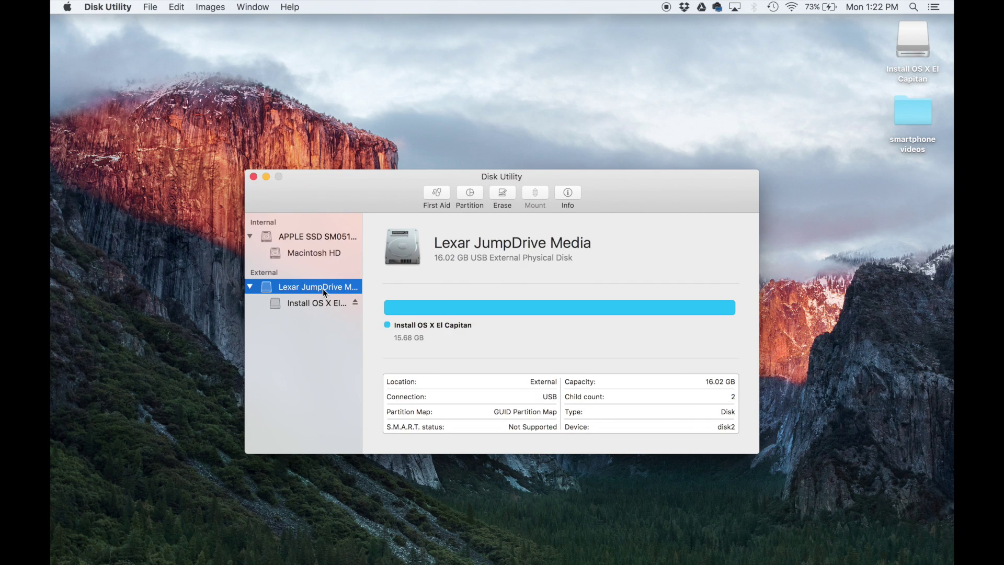
click(323, 288)
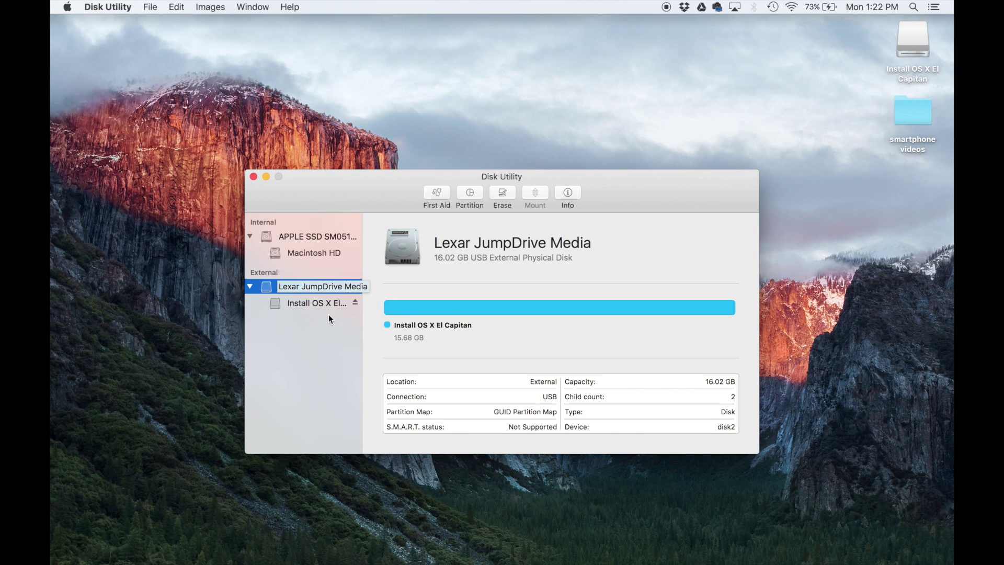
key(Escape)
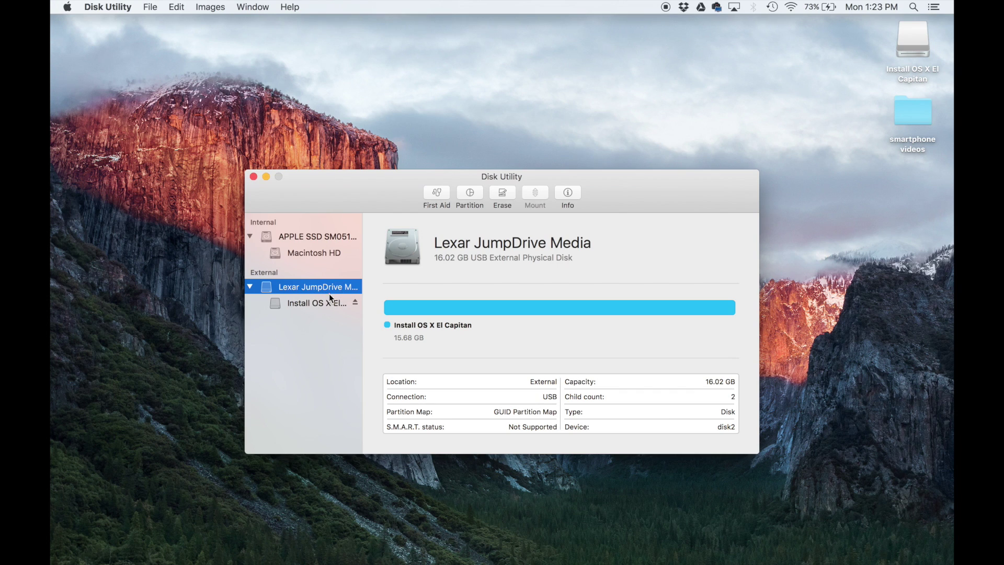
Erase the Lexar disk as 'elcapitan', OS X Extended (Journaled) with GUID Partition Map
click(508, 198)
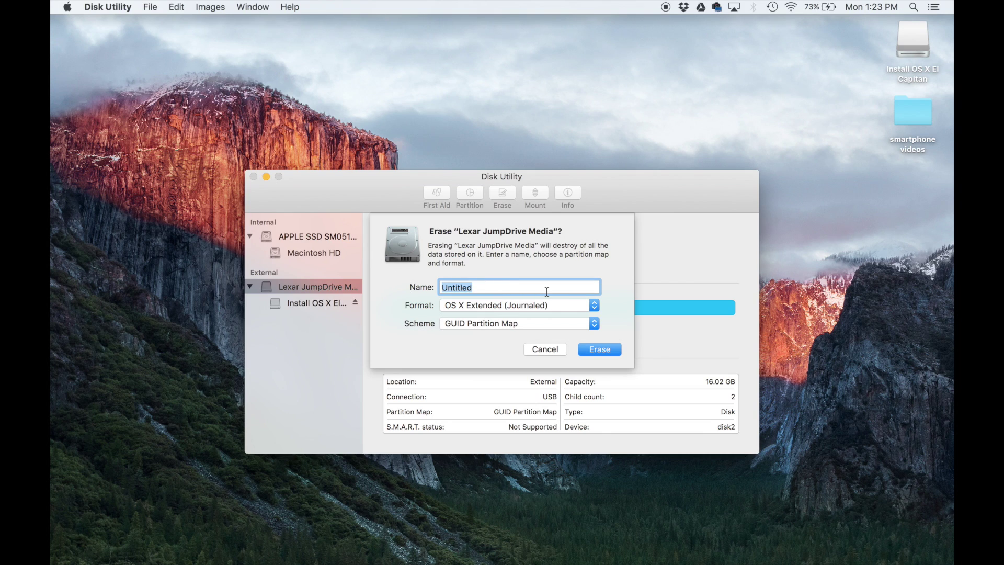
text(elcapitan)
click(611, 349)
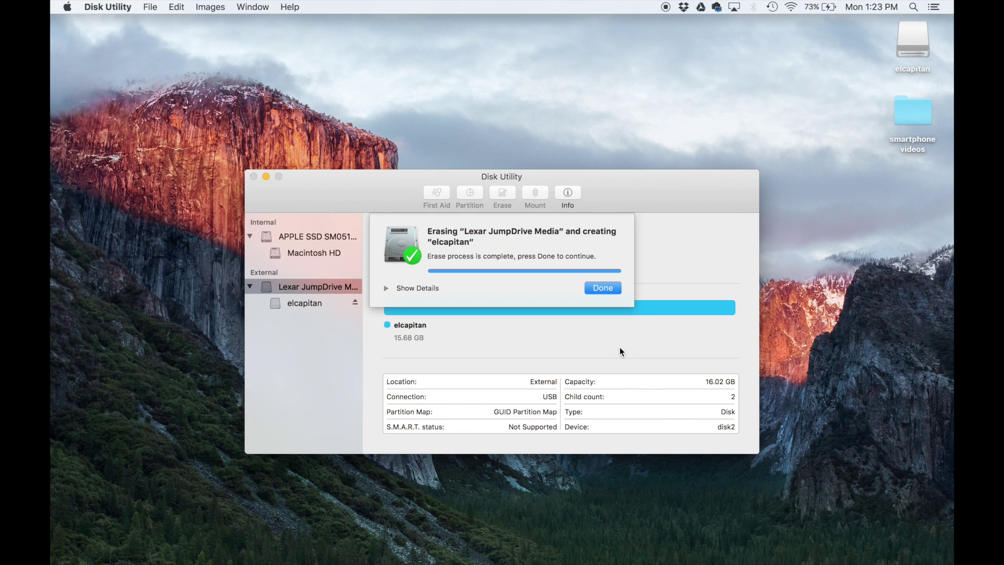
click(609, 287)
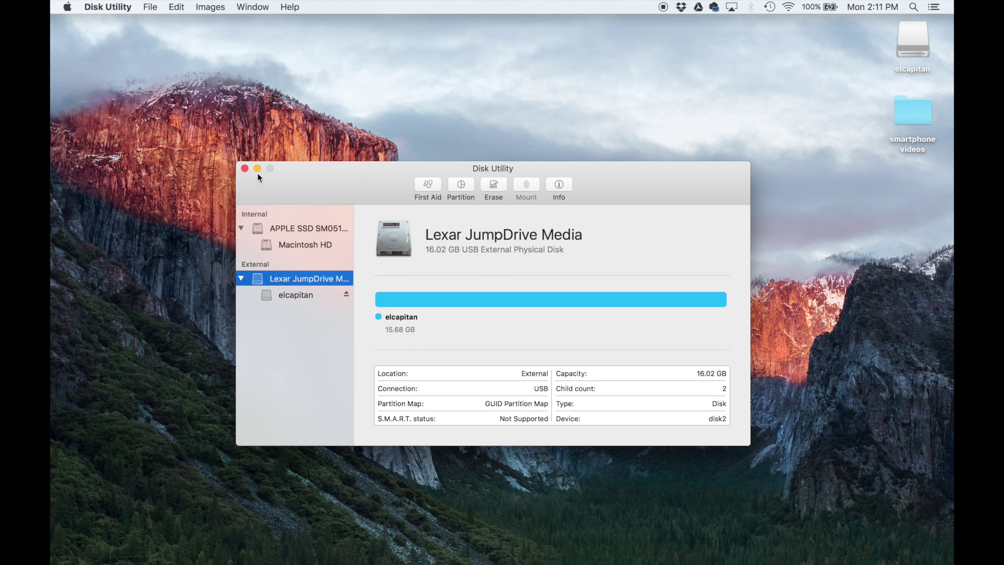
Quit Disk Utility and launch Terminal through a Spotlight search for 'termi'
click(246, 170)
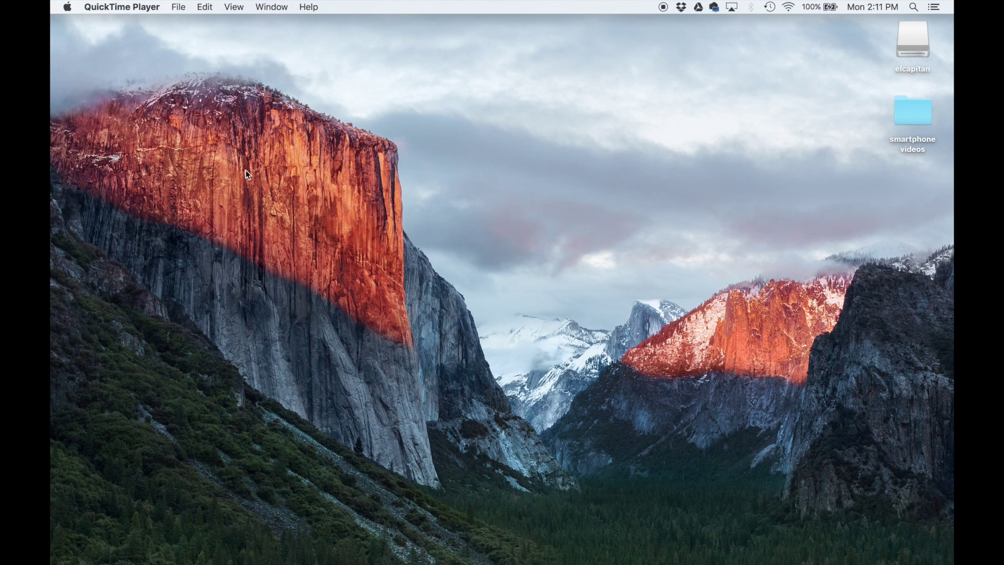
click(913, 6)
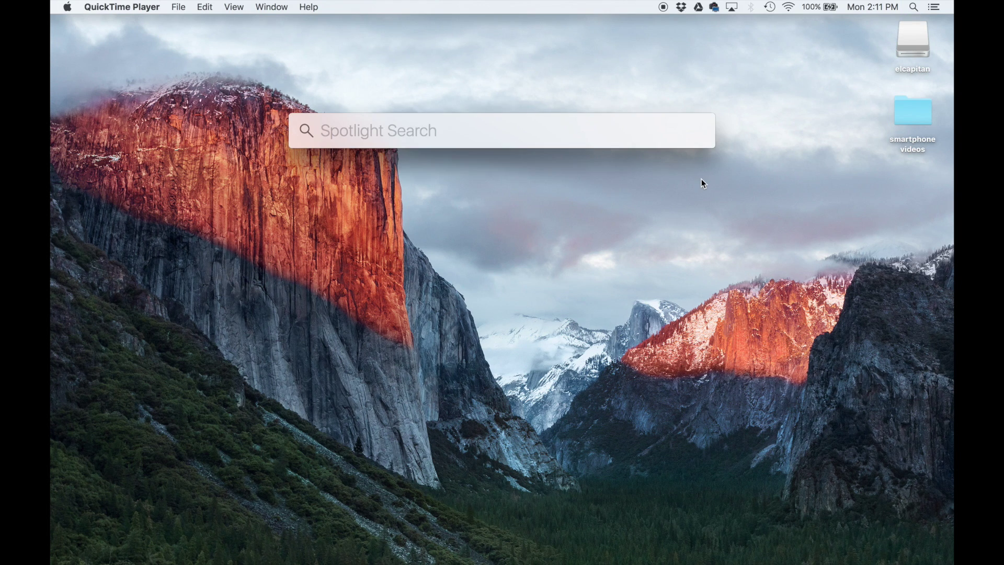
text(terminal)
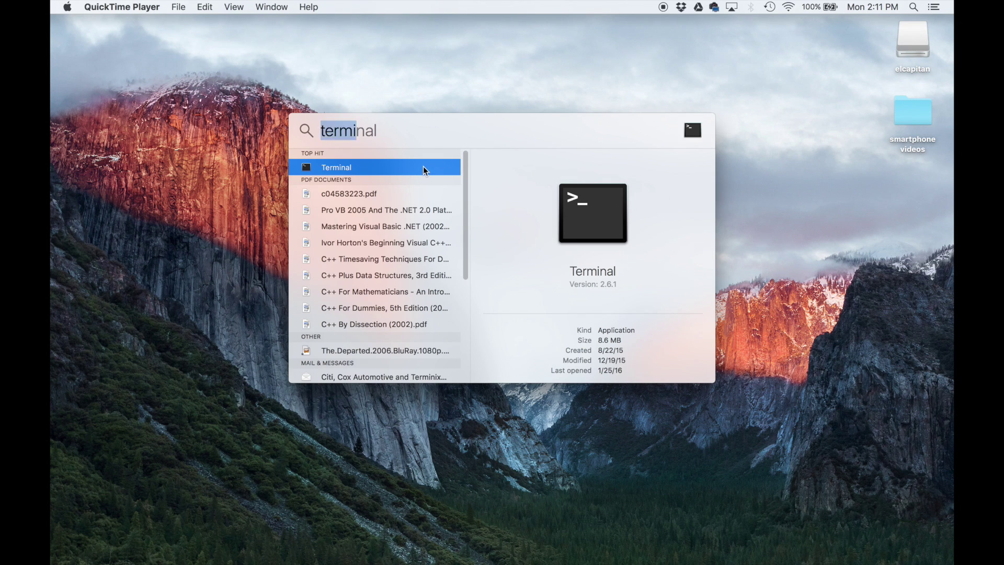
double_click(422, 167)
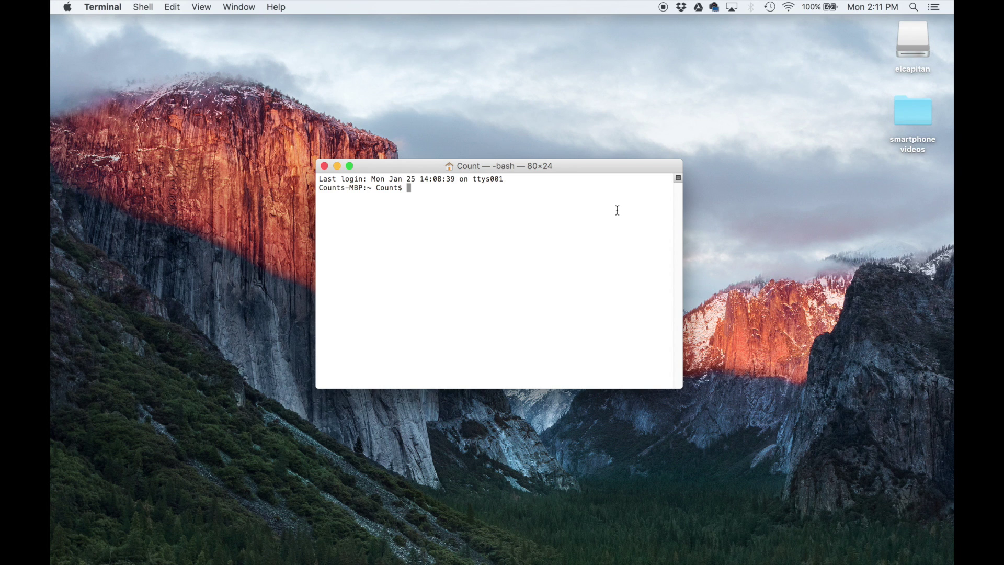
Copy the sudo createinstallmedia command from the sakitech article in Safari
click(784, 564)
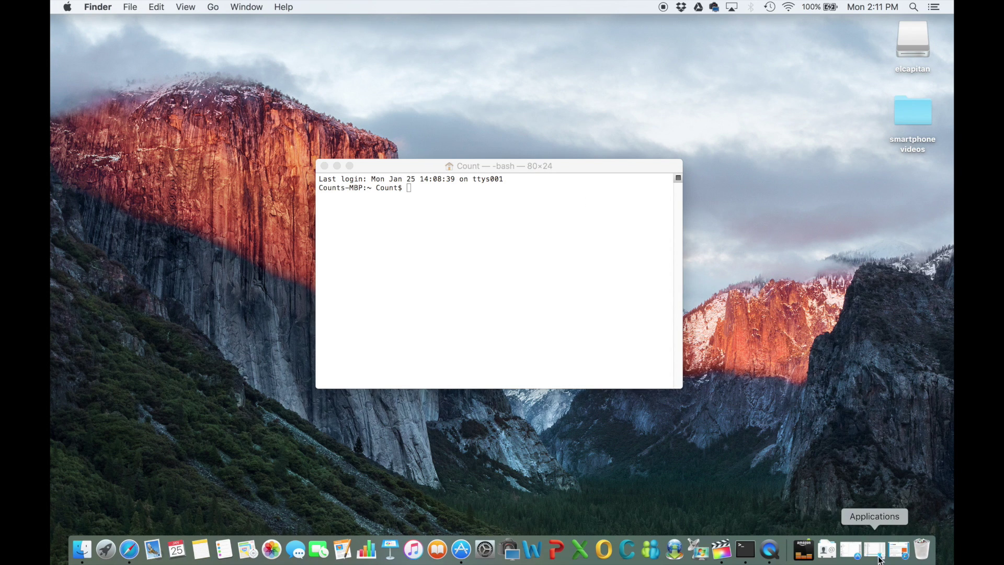
click(897, 550)
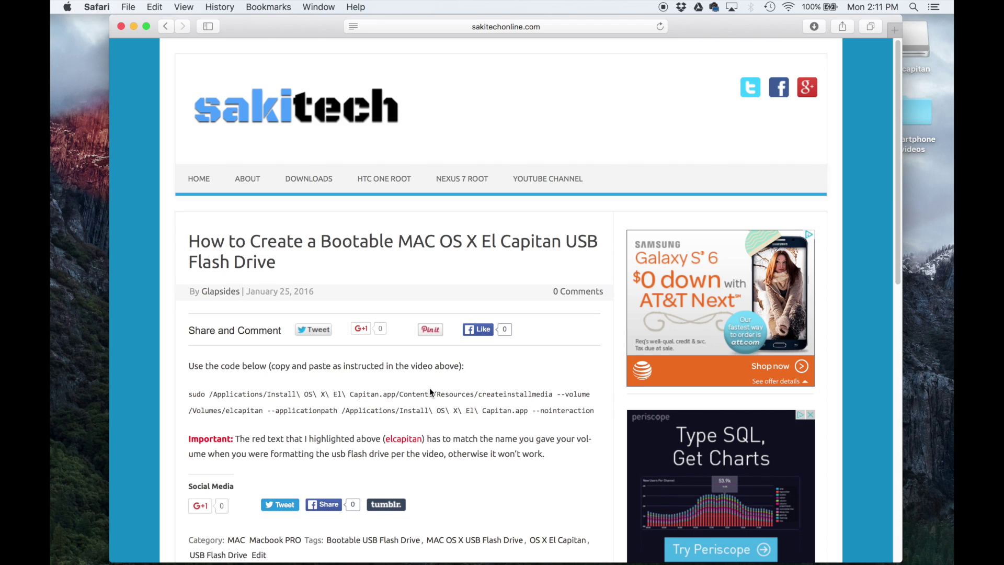
drag(595, 408, 188, 392)
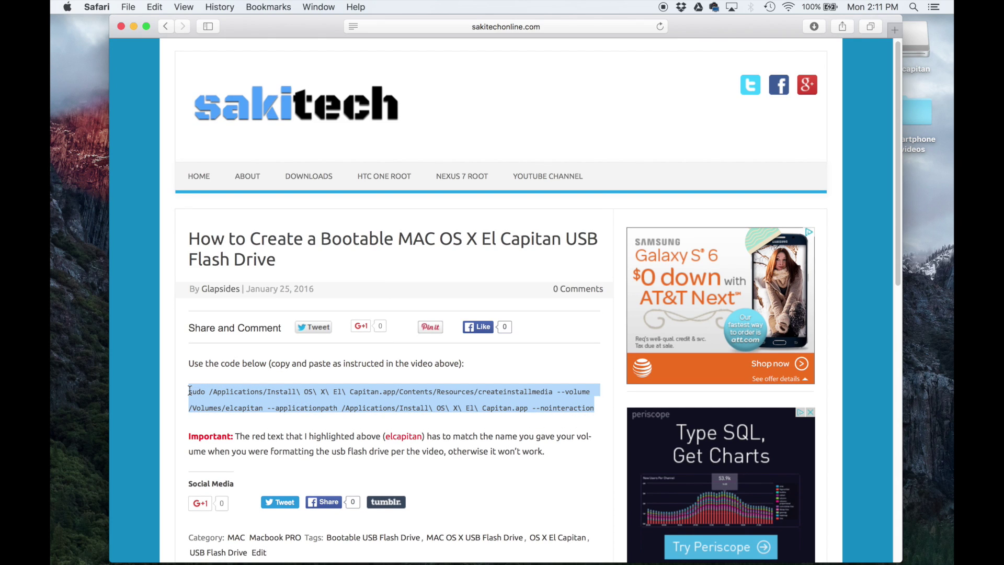
right_click(218, 393)
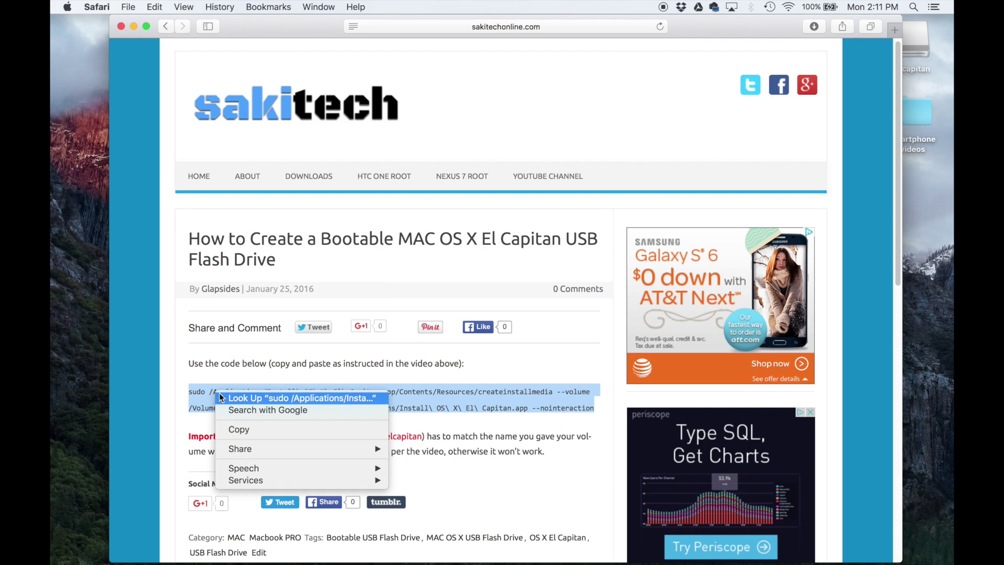
click(262, 428)
click(130, 29)
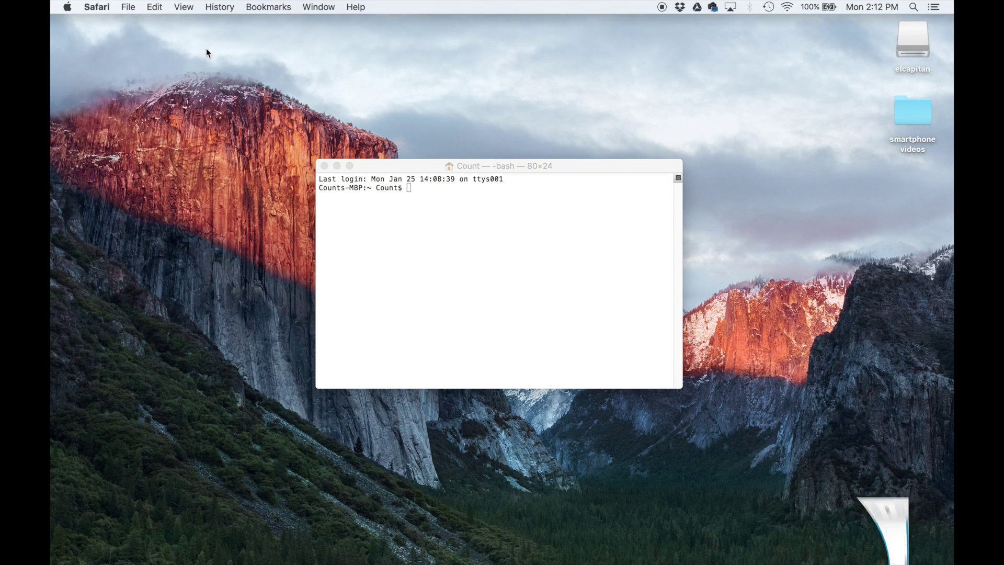
Paste the copied createinstallmedia command at the Terminal prompt
click(417, 165)
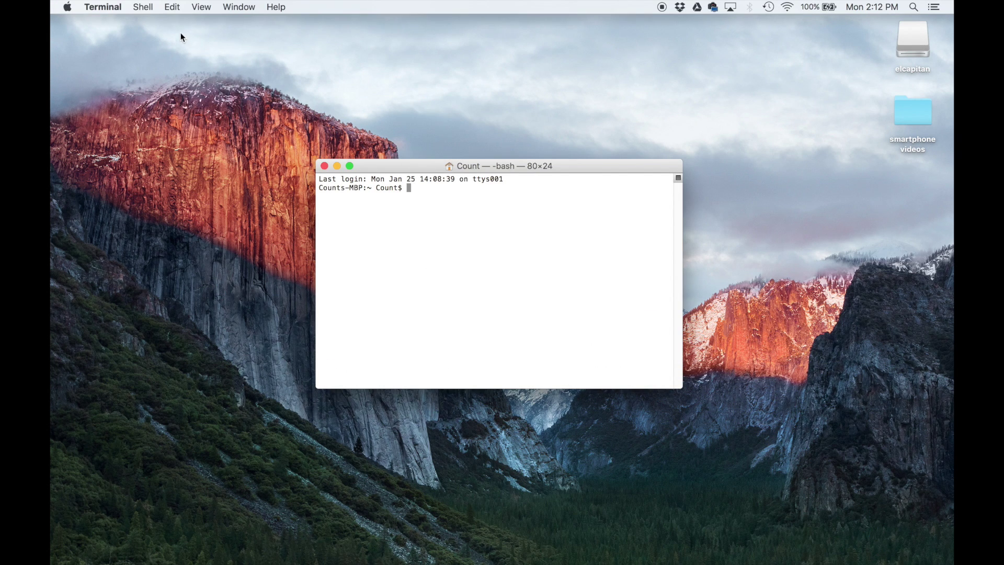
click(179, 9)
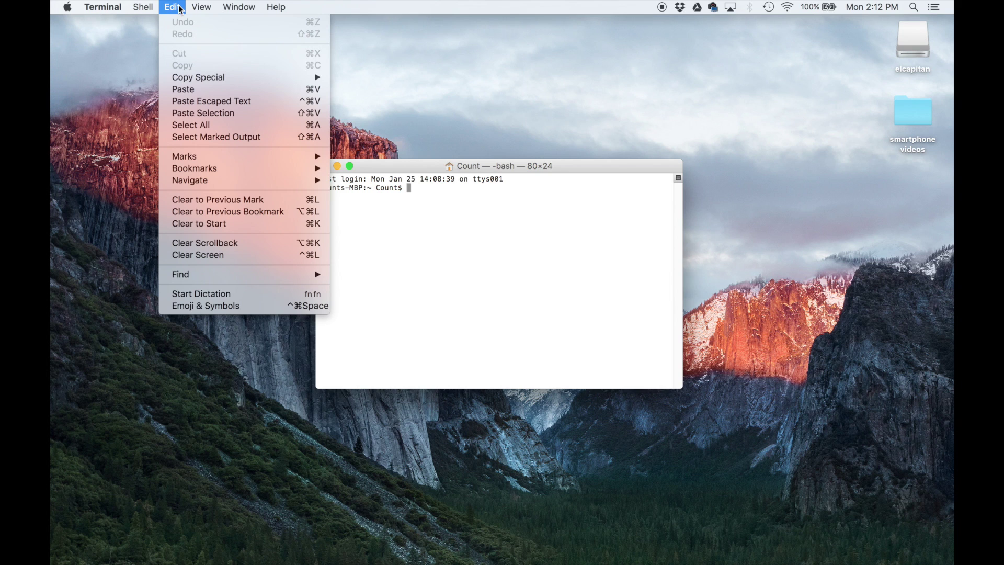
click(187, 86)
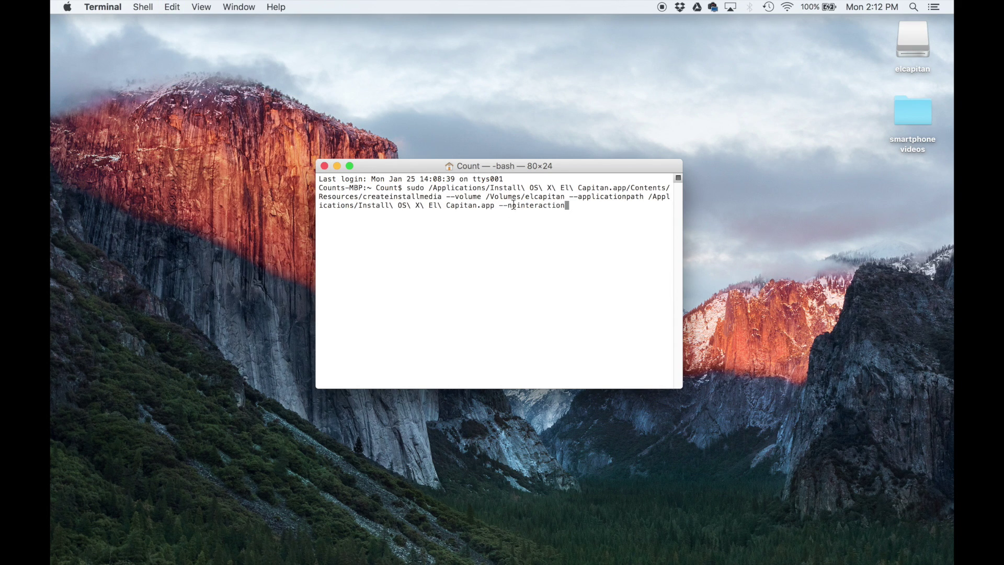
Check that the command's /Volumes/elcapitan matches the drive's name on the desktop
drag(526, 198, 562, 198)
click(923, 45)
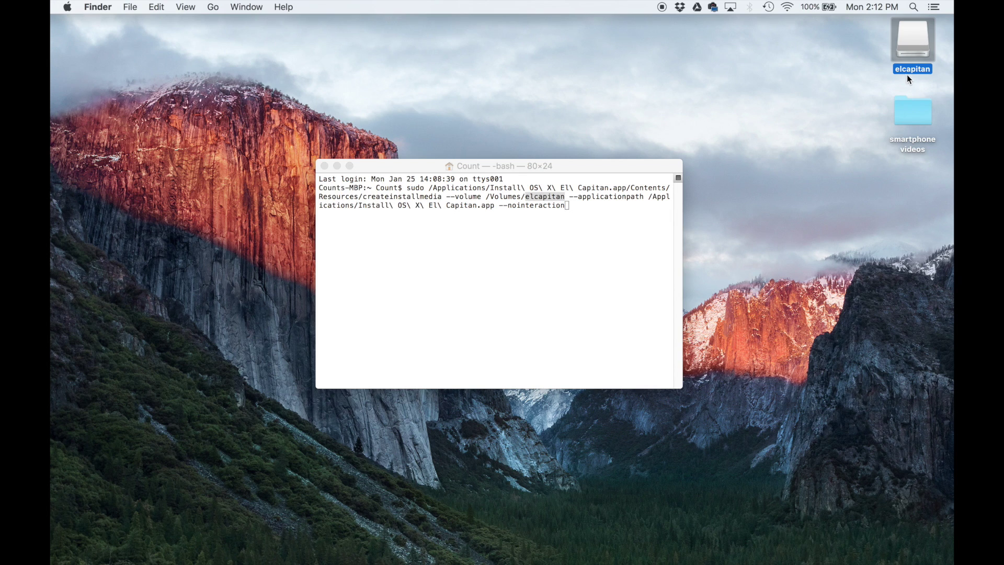
click(534, 230)
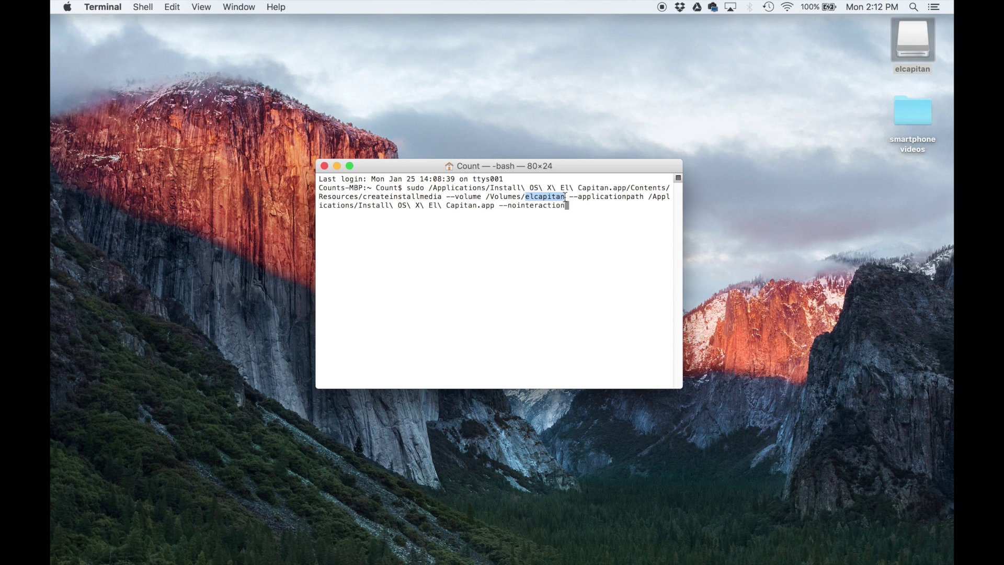
click(590, 211)
Run the createinstallmedia command and enter the administrator password so it finishes with Done
key(Return)
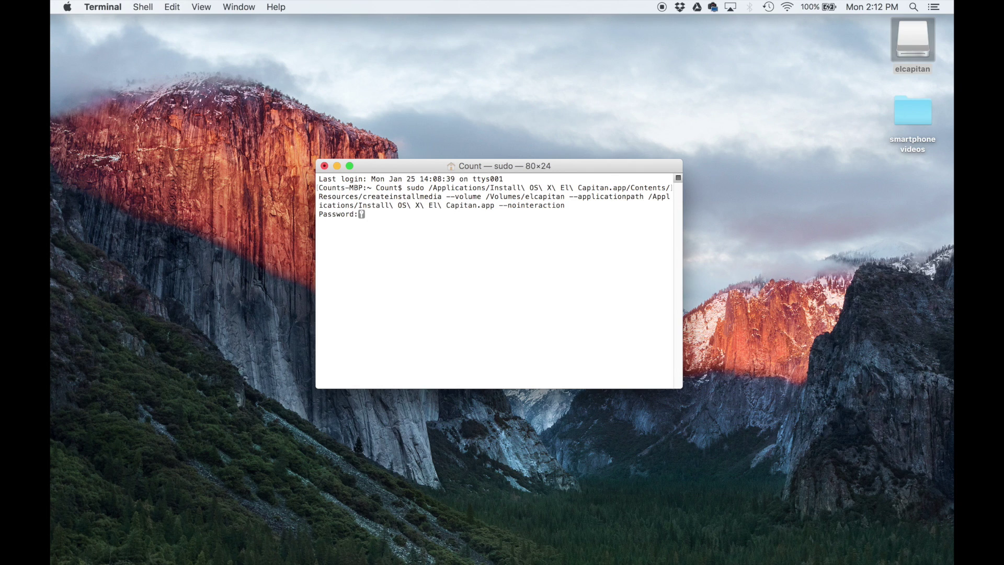
key(Return)
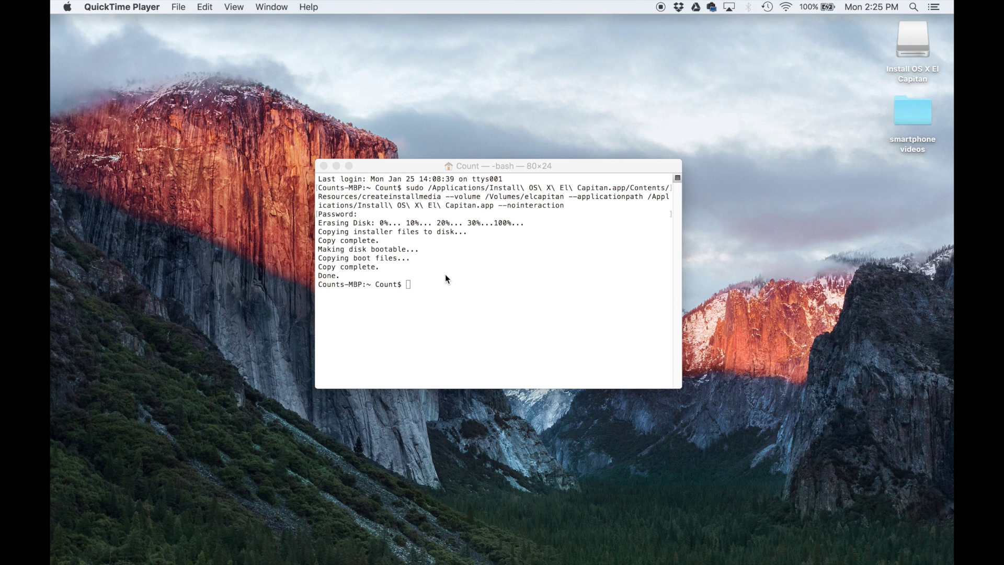
click(915, 43)
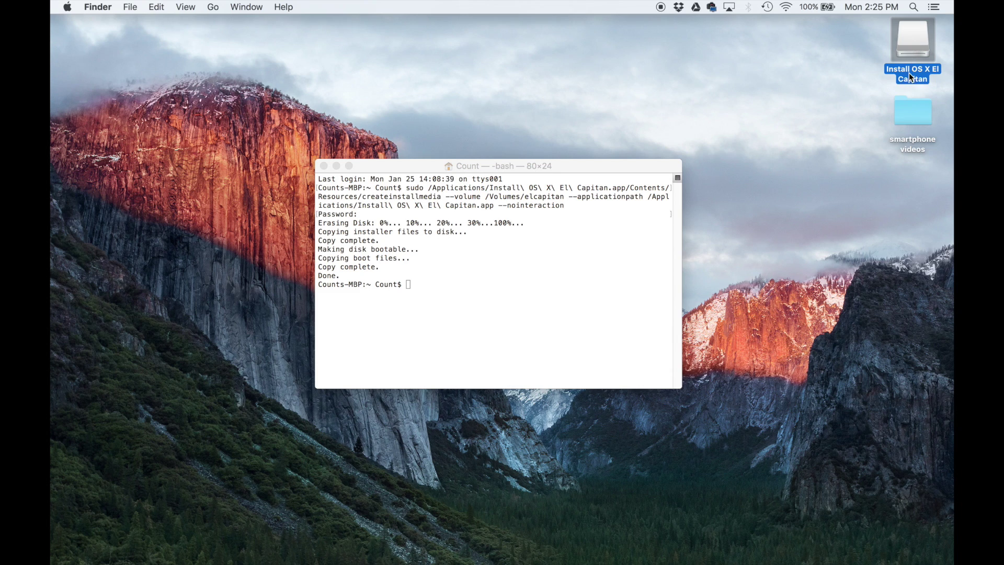
click(585, 171)
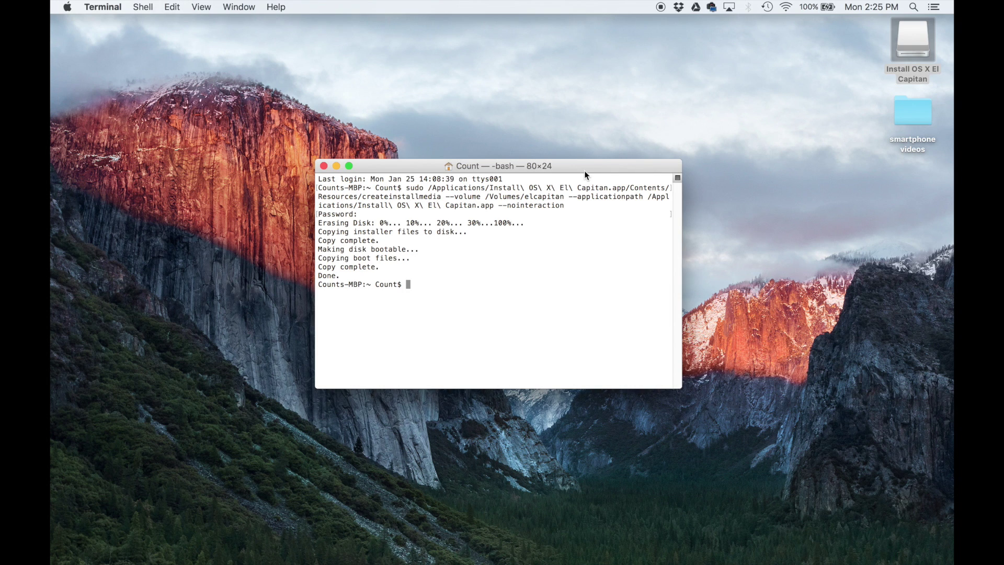